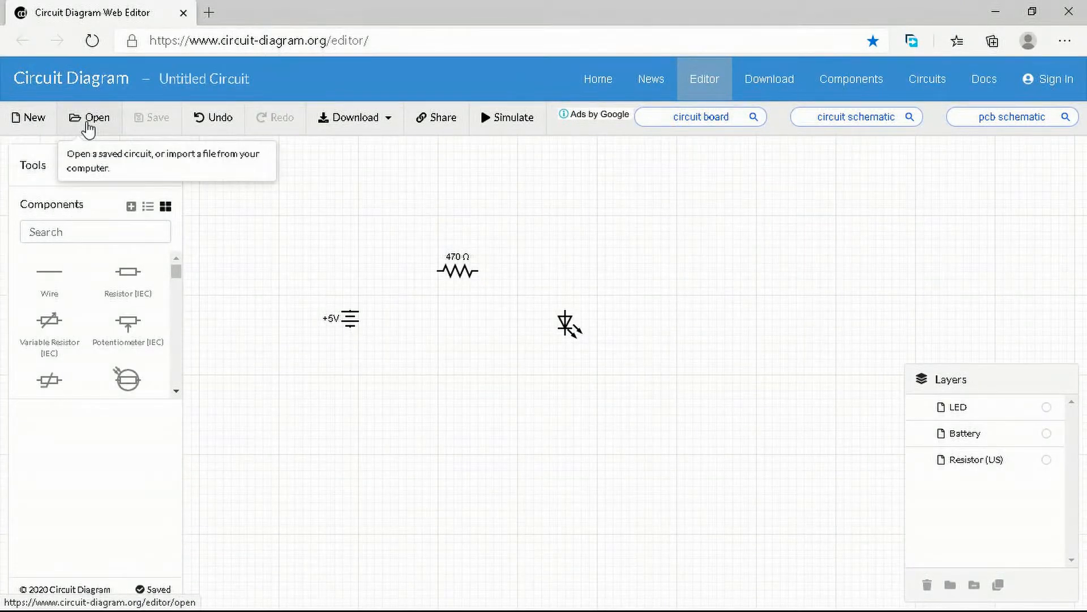
Step: Browse the component library through to its last entries and return to the basic components
{"action": "left_click", "coordinate": [381, 129]}
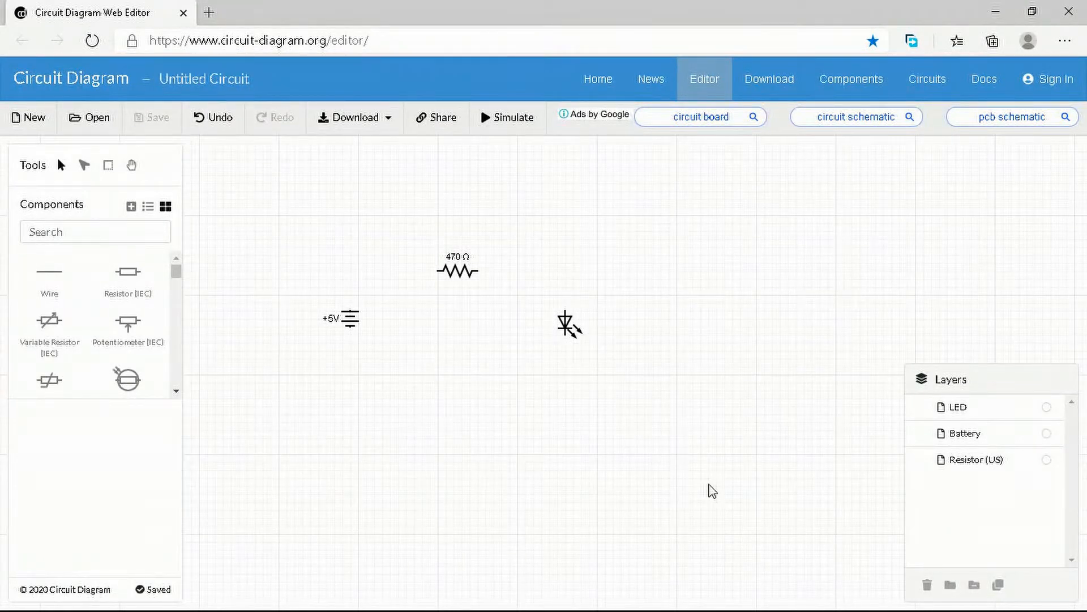
{"action": "scroll", "coordinate": [154, 303], "scroll_direction": "down", "scroll_amount": 3}
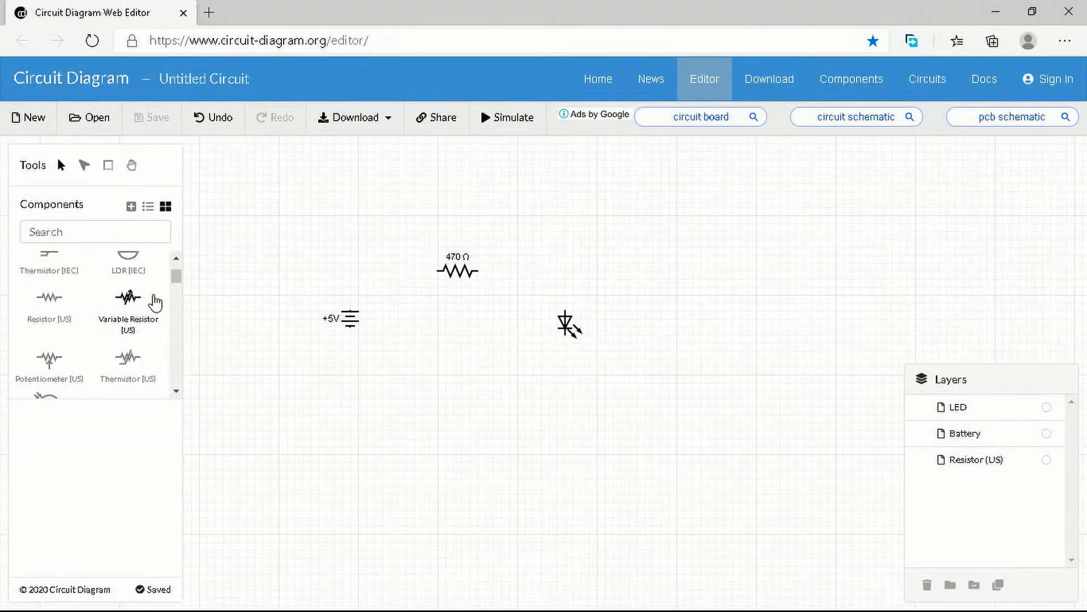
{"action": "scroll", "coordinate": [170, 309], "scroll_direction": "down", "scroll_amount": 5}
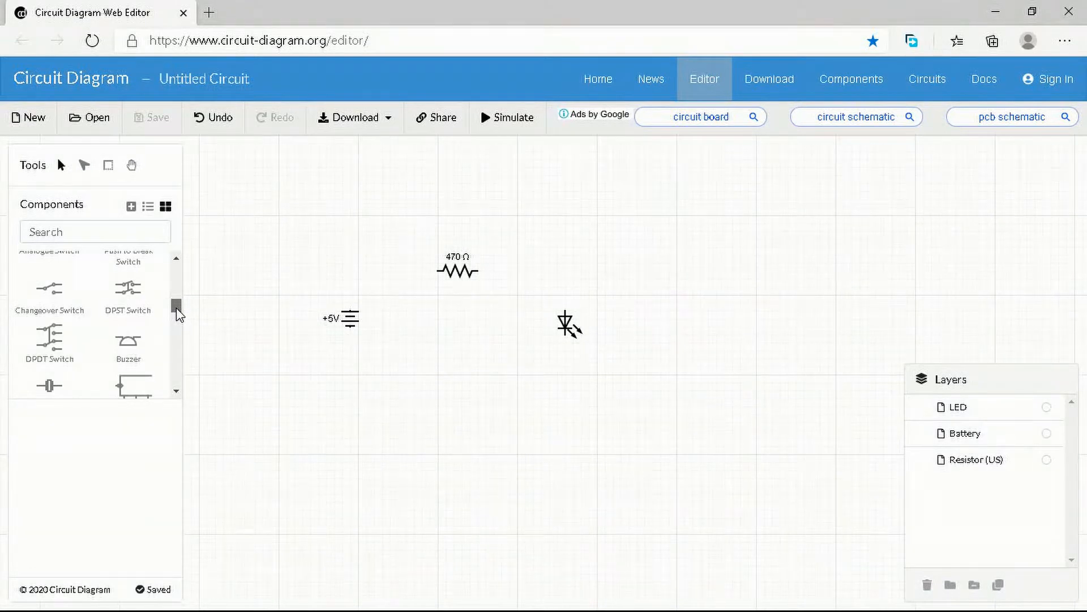
{"action": "left_click_drag", "start_coordinate": [177, 315], "coordinate": [179, 388]}
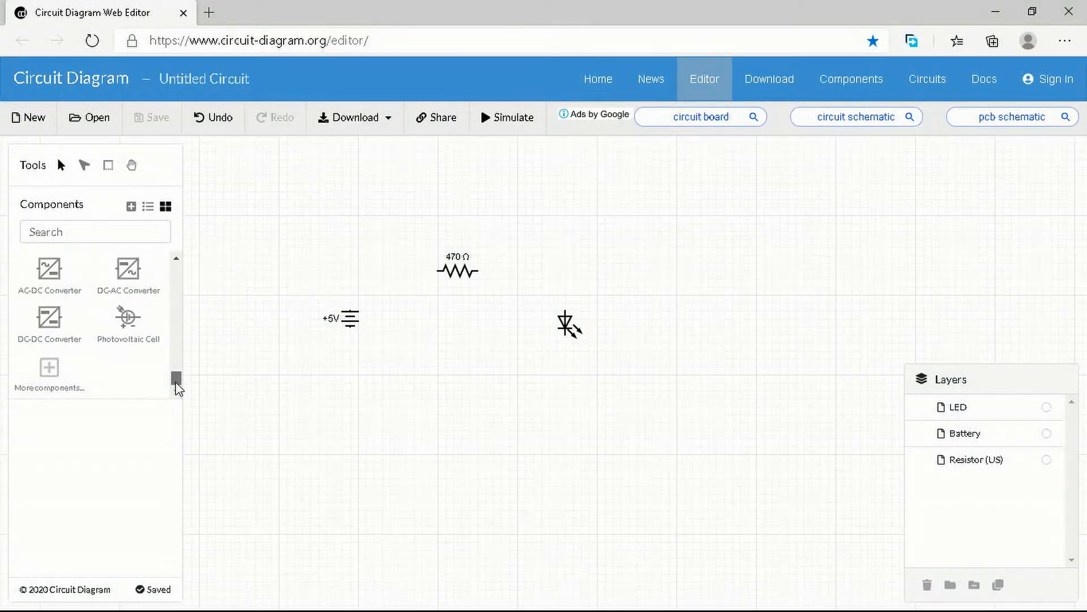
{"action": "left_click_drag", "start_coordinate": [179, 388], "coordinate": [286, 294]}
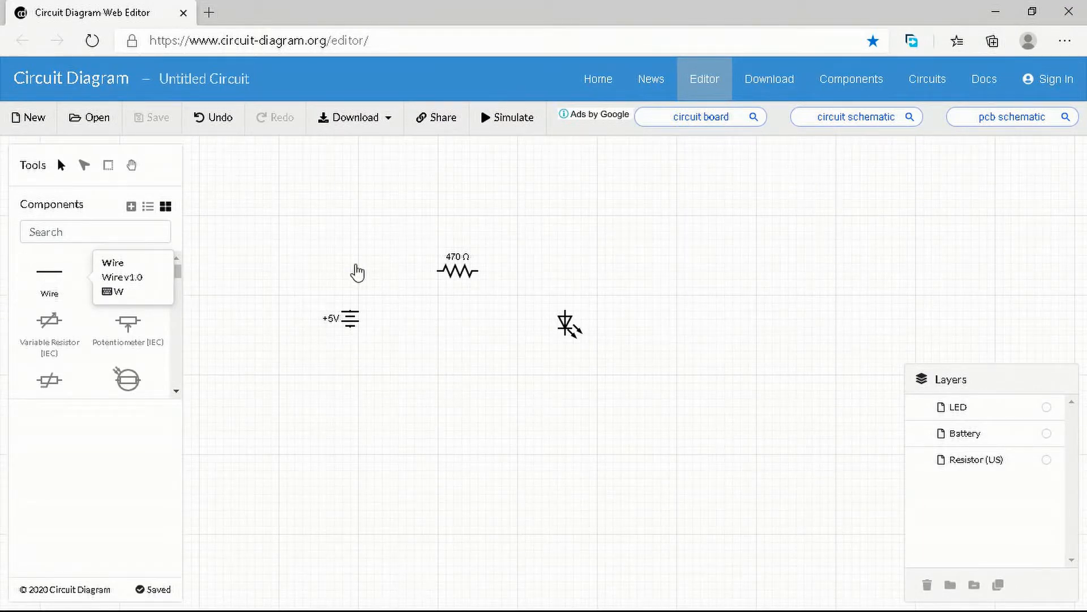
Step: Draw horizontal wires from both ends of the 470 Ω resistor, reaching above the battery and above the LED
{"action": "left_click_drag", "start_coordinate": [398, 271], "coordinate": [438, 271]}
{"action": "left_click_drag", "start_coordinate": [399, 271], "coordinate": [350, 271]}
{"action": "left_click_drag", "start_coordinate": [61, 276], "coordinate": [478, 272]}
{"action": "left_click_drag", "start_coordinate": [542, 271], "coordinate": [567, 272]}
Step: Add vertical wires connecting the upper wire ends down to the LED and the +5V battery
{"action": "left_click_drag", "start_coordinate": [56, 275], "coordinate": [565, 284]}
{"action": "left_click", "coordinate": [350, 293]}
{"action": "key", "text": "ctrl+c"}
{"action": "key", "text": "ctrl+v"}
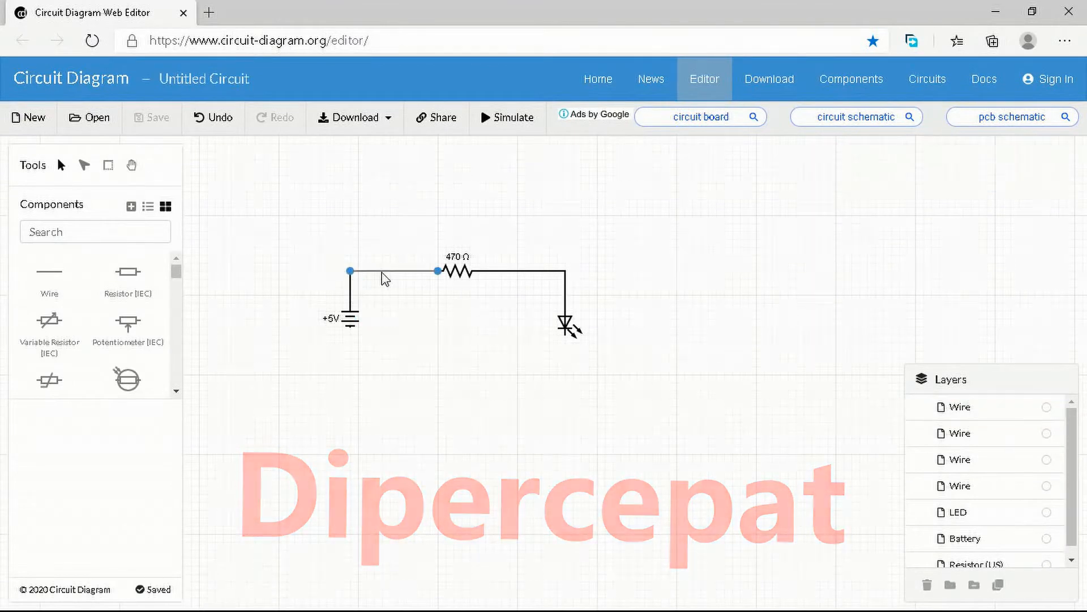
Step: Duplicate the wire between battery and resistor, place it beneath the circuit, and stretch it from under the LED to under the battery
{"action": "left_click", "coordinate": [383, 272]}
{"action": "key", "text": "ctrl+c"}
{"action": "key", "text": "ctrl+v"}
{"action": "left_click_drag", "start_coordinate": [408, 279], "coordinate": [529, 361]}
{"action": "left_click_drag", "start_coordinate": [476, 358], "coordinate": [350, 358]}
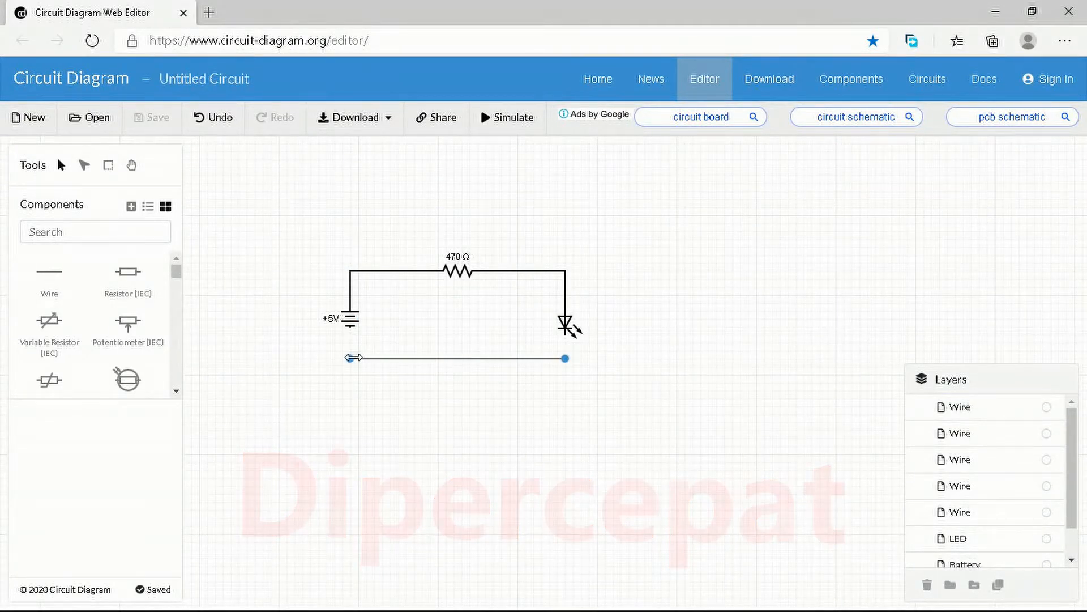
Step: Duplicate the battery's vertical wire and place the copy between the battery's lower terminal and the bottom wire
{"action": "left_click", "coordinate": [350, 292]}
{"action": "key", "text": "ctrl+c"}
{"action": "key", "text": "ctrl+v"}
{"action": "left_click_drag", "start_coordinate": [358, 294], "coordinate": [350, 342]}
{"action": "left_click", "coordinate": [442, 346]}
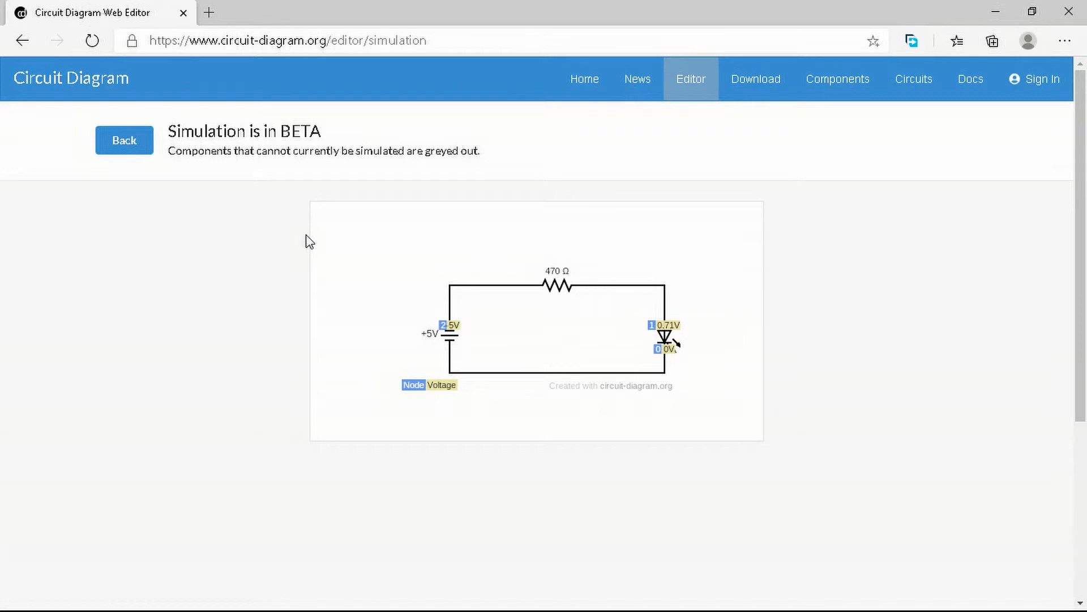
Step: Leave the simulation view and return to the circuit editor
{"action": "left_click", "coordinate": [125, 140]}
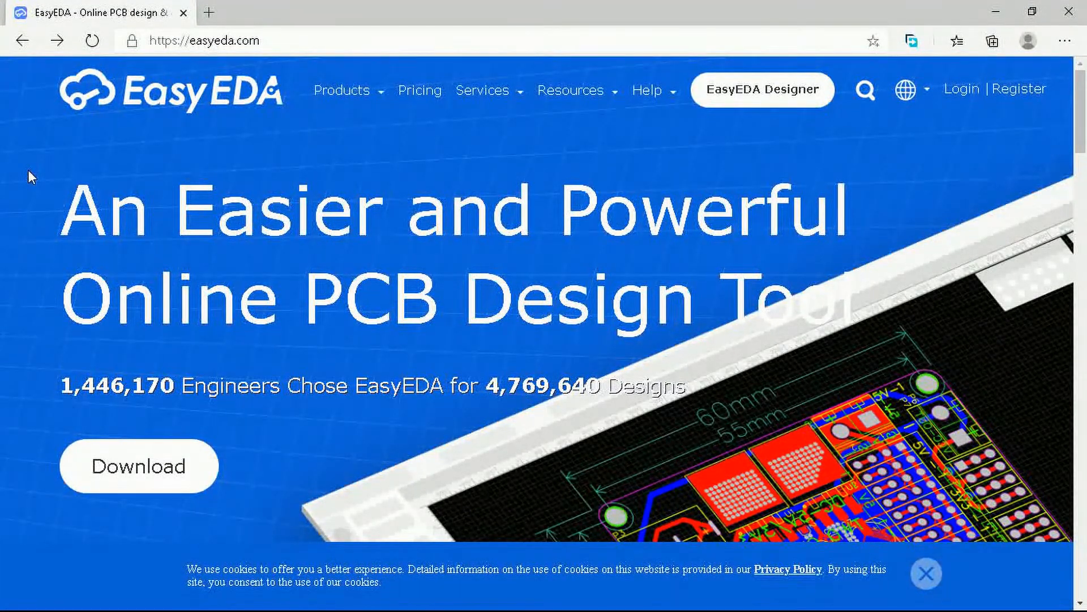
Step: Look through the EasyEDA home page down to its footer, covering libraries, design tools and sample boards, and return to its beginning
{"action": "scroll", "coordinate": [28, 169], "scroll_direction": "down", "scroll_amount": 3}
{"action": "scroll", "coordinate": [263, 221], "scroll_direction": "down", "scroll_amount": 7}
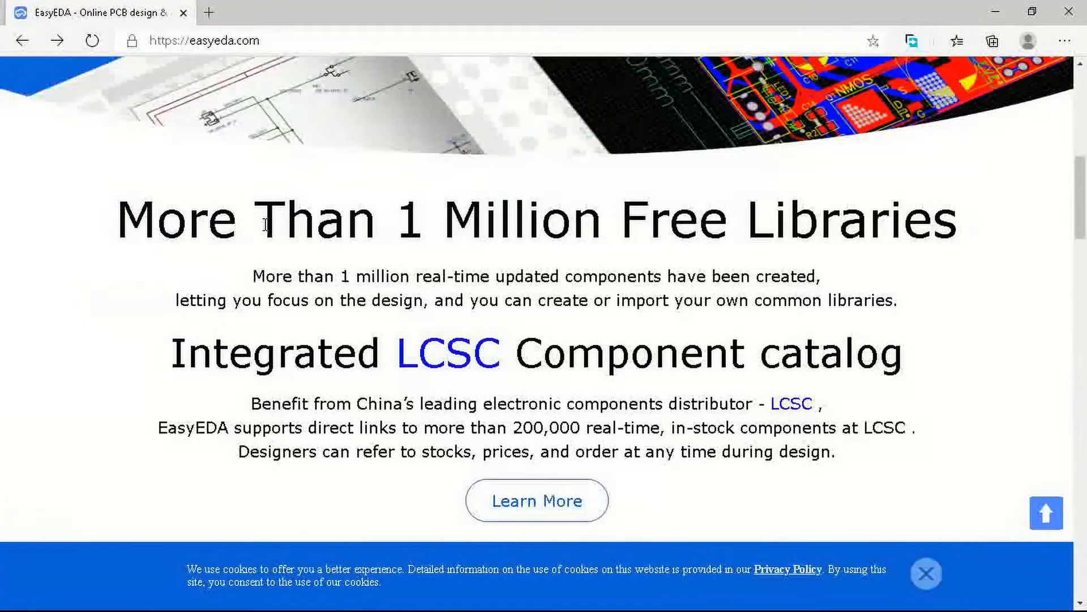
{"action": "scroll", "coordinate": [123, 239], "scroll_direction": "down", "scroll_amount": 8}
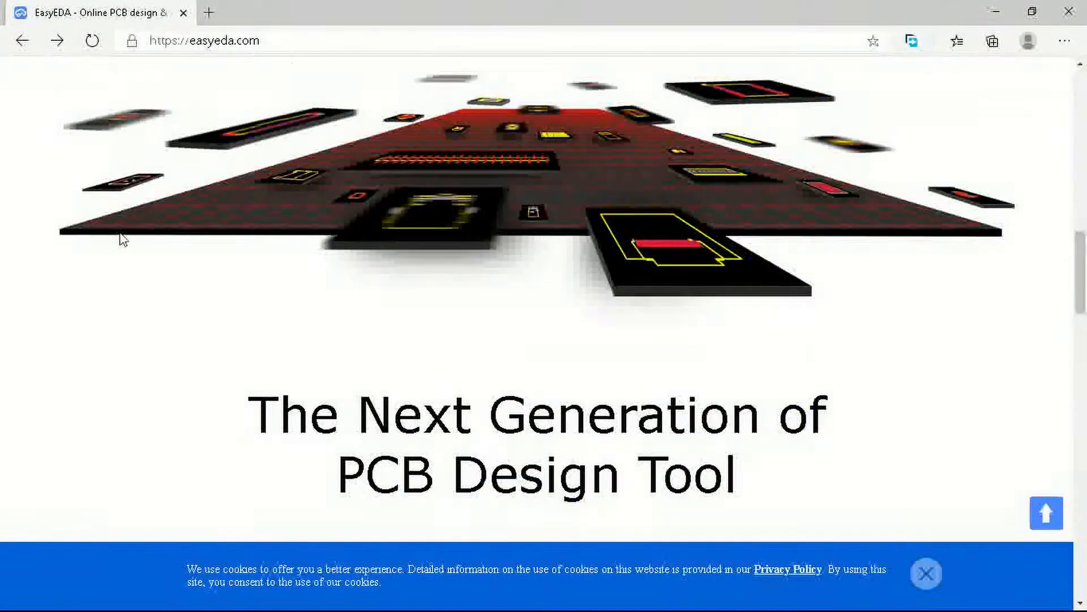
{"action": "scroll", "coordinate": [30, 243], "scroll_direction": "down", "scroll_amount": 8}
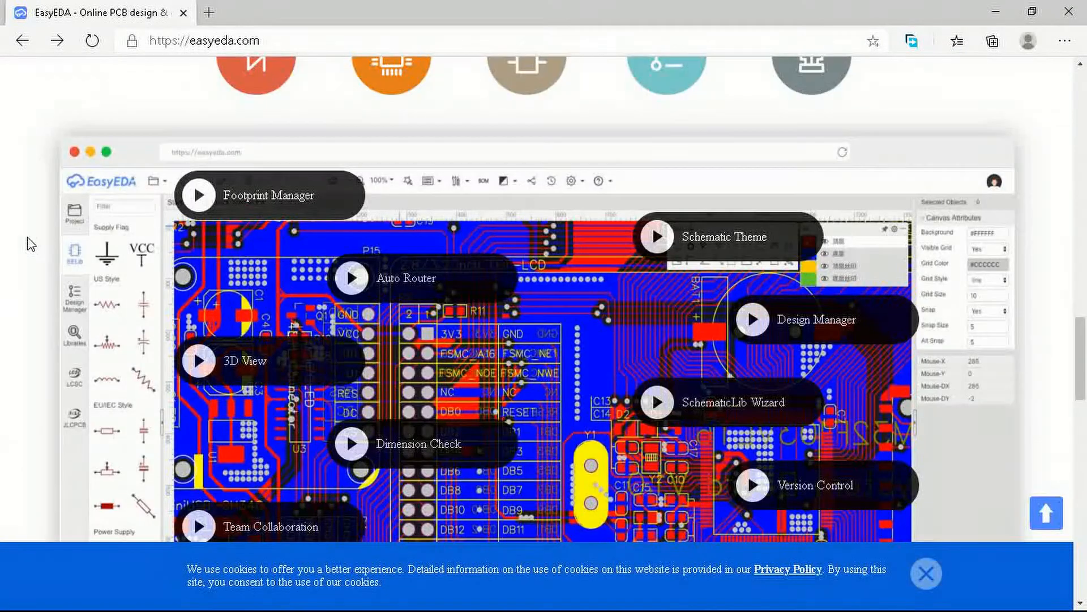
{"action": "scroll", "coordinate": [30, 244], "scroll_direction": "down", "scroll_amount": 8}
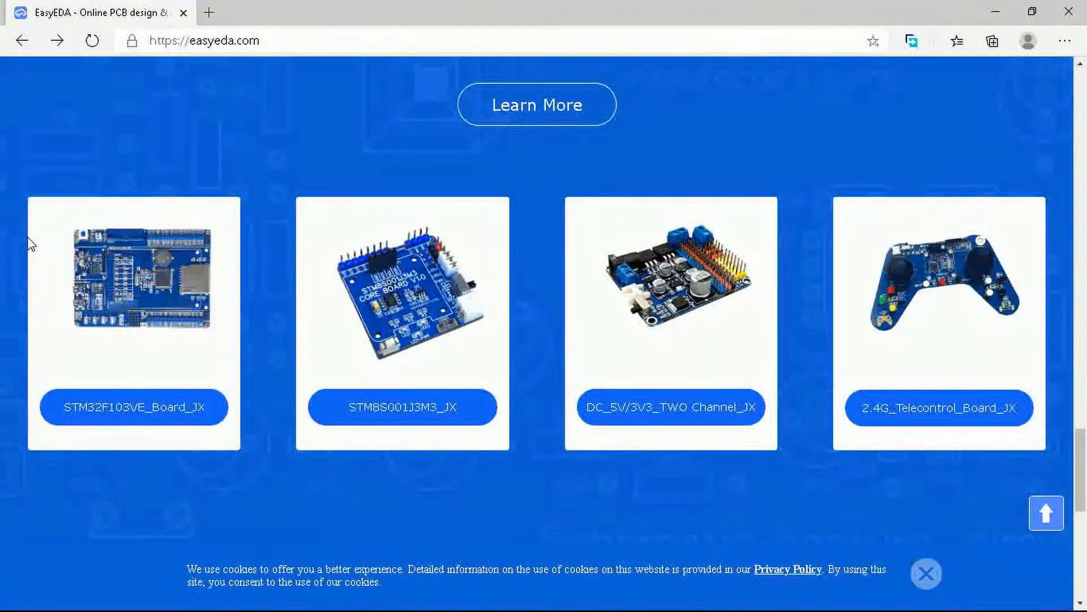
{"action": "scroll", "coordinate": [30, 244], "scroll_direction": "down", "scroll_amount": 2}
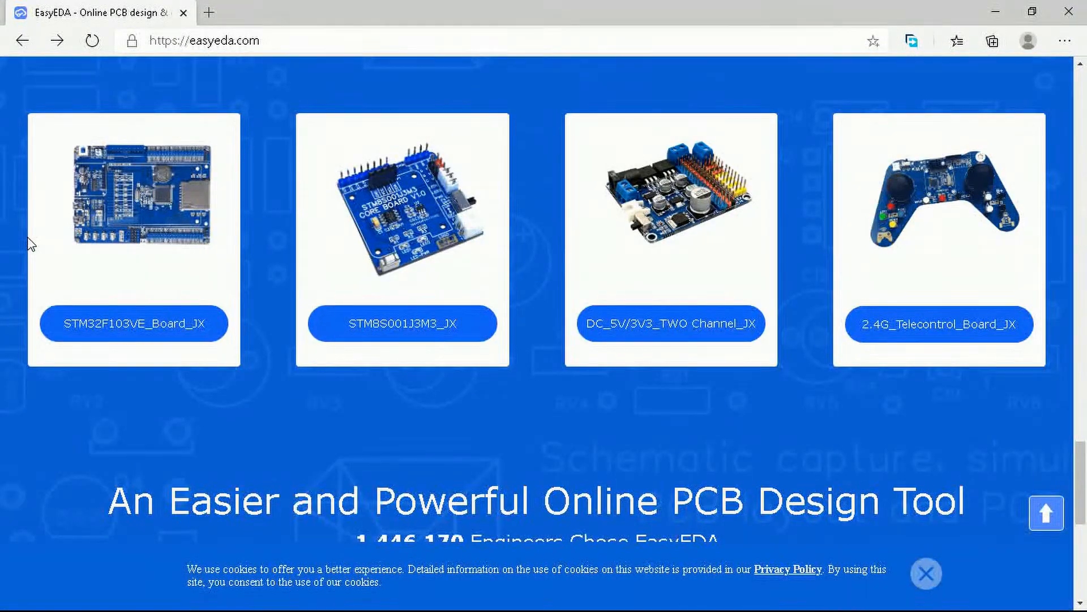
{"action": "scroll", "coordinate": [30, 244], "scroll_direction": "down", "scroll_amount": 8}
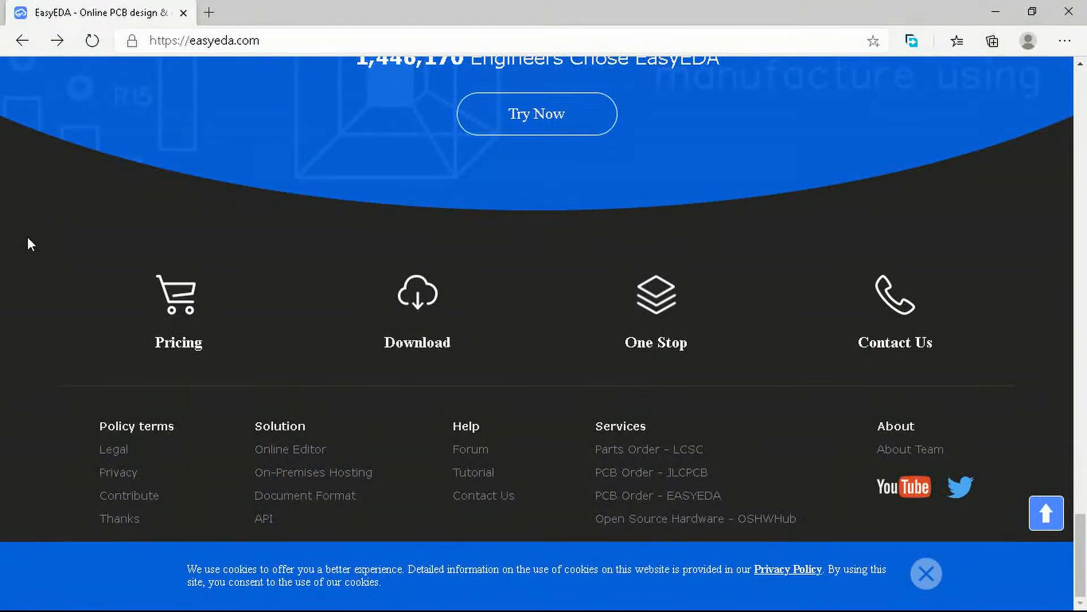
{"action": "left_click", "coordinate": [1046, 513]}
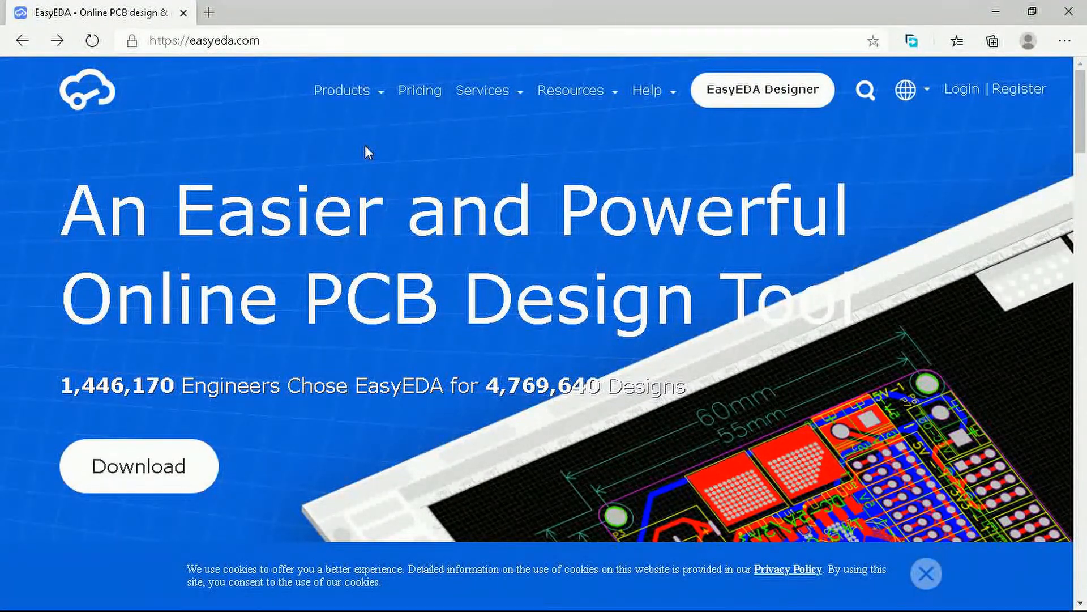
Step: Open the EasyEDA Designer
{"action": "left_click", "coordinate": [745, 97]}
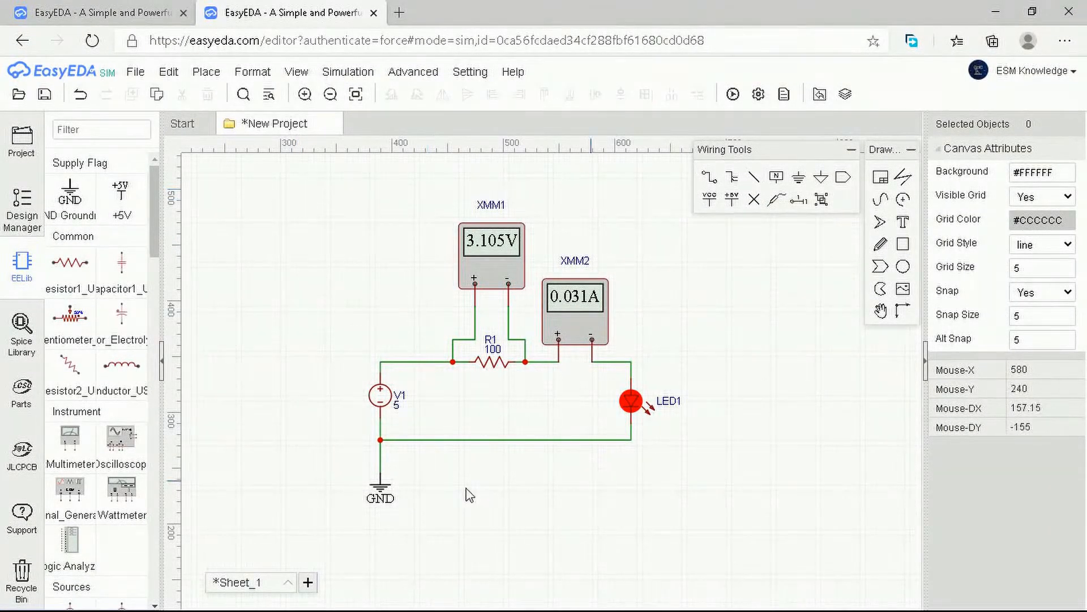
Step: Set resistor R1 to 1k in the EasyEDA LED circuit and run the simulation again
{"action": "left_click", "coordinate": [470, 240]}
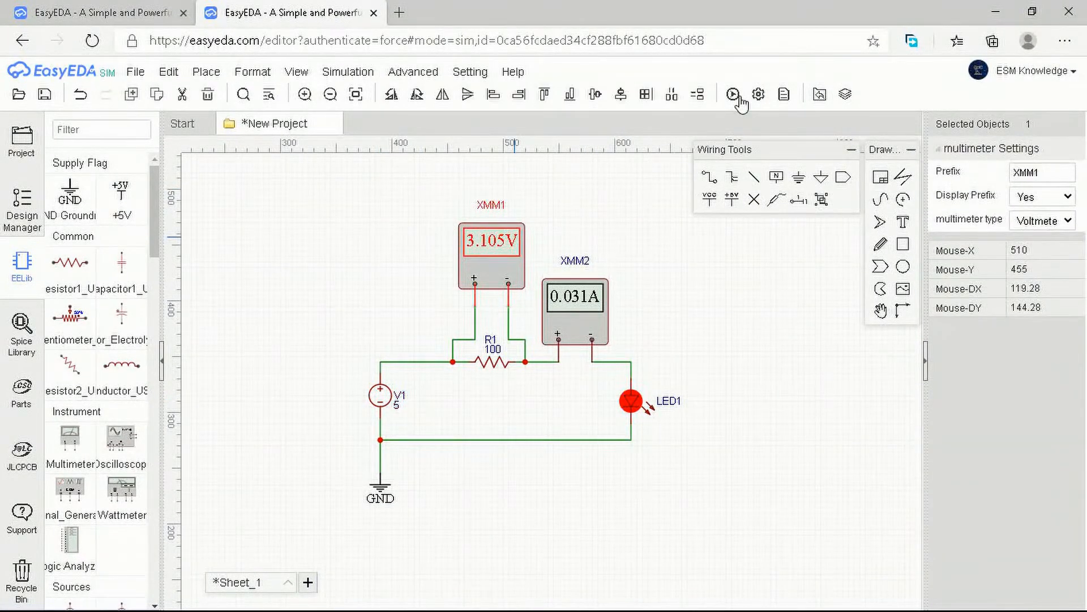
{"action": "double_click", "coordinate": [492, 350]}
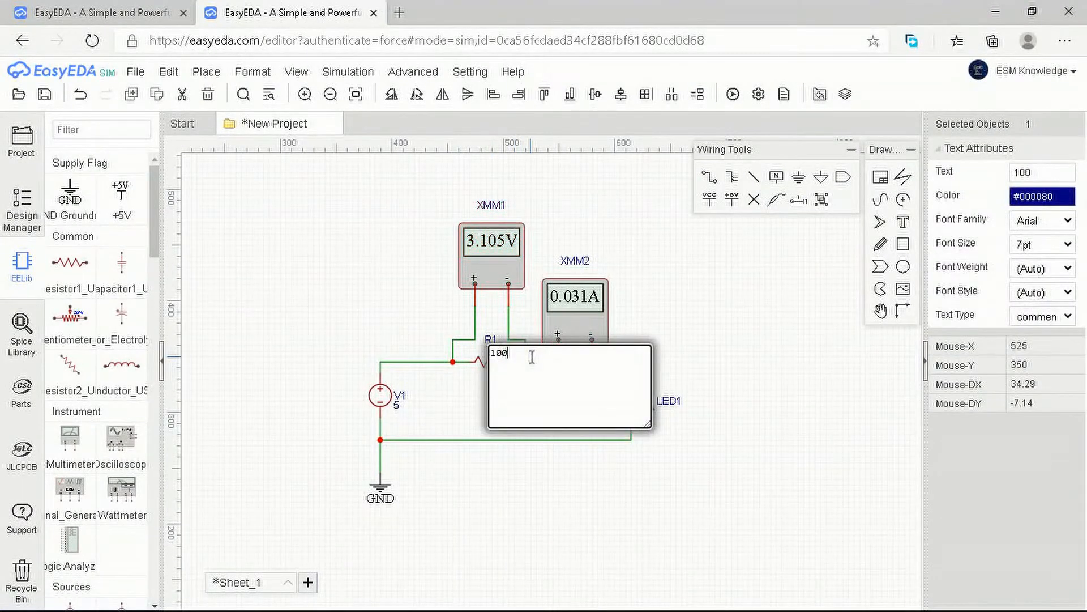
{"action": "key", "text": "BackSpace"}
{"action": "key", "text": "BackSpace"}
{"action": "type", "text": "k"}
{"action": "key", "text": "Return"}
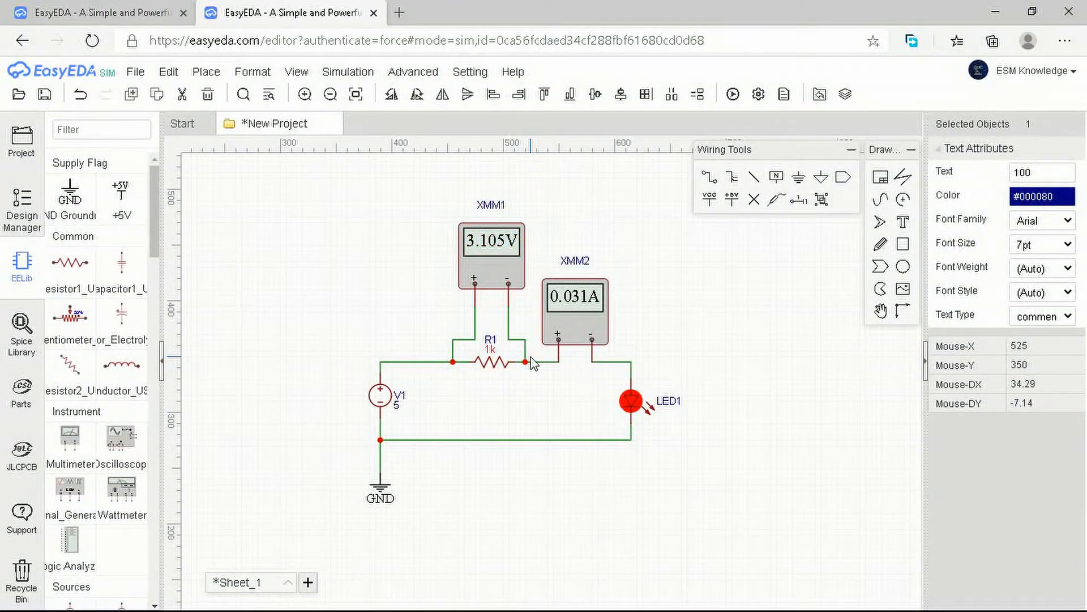
{"action": "left_click", "coordinate": [732, 96]}
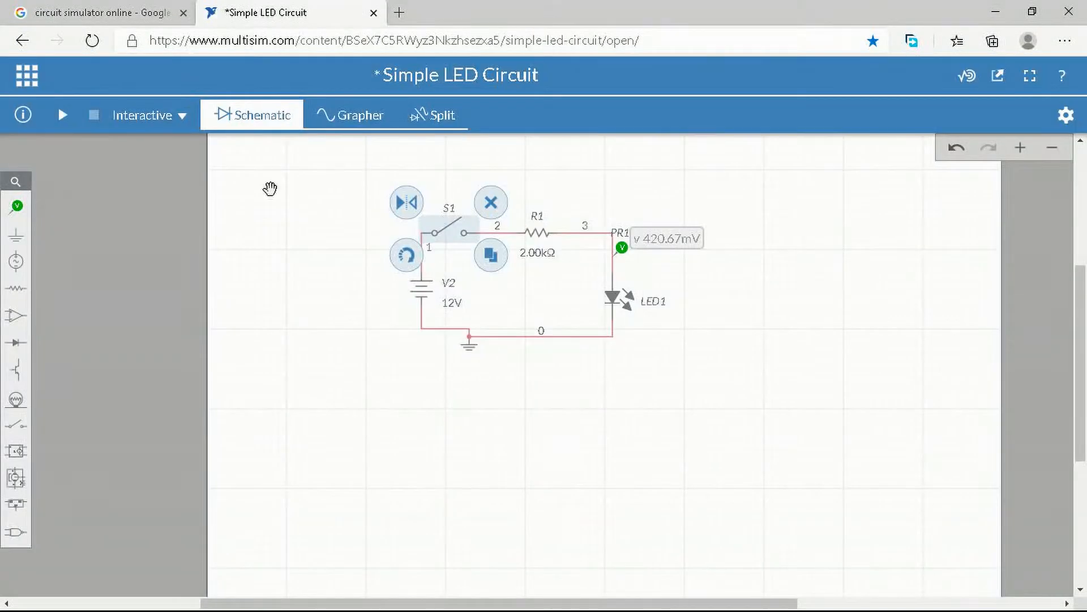
Step: In Multisim, deselect switch S1 and look through the component palettes, including connectors, sources, passive parts, electromechanical parts and analysis probes
{"action": "left_click", "coordinate": [269, 189]}
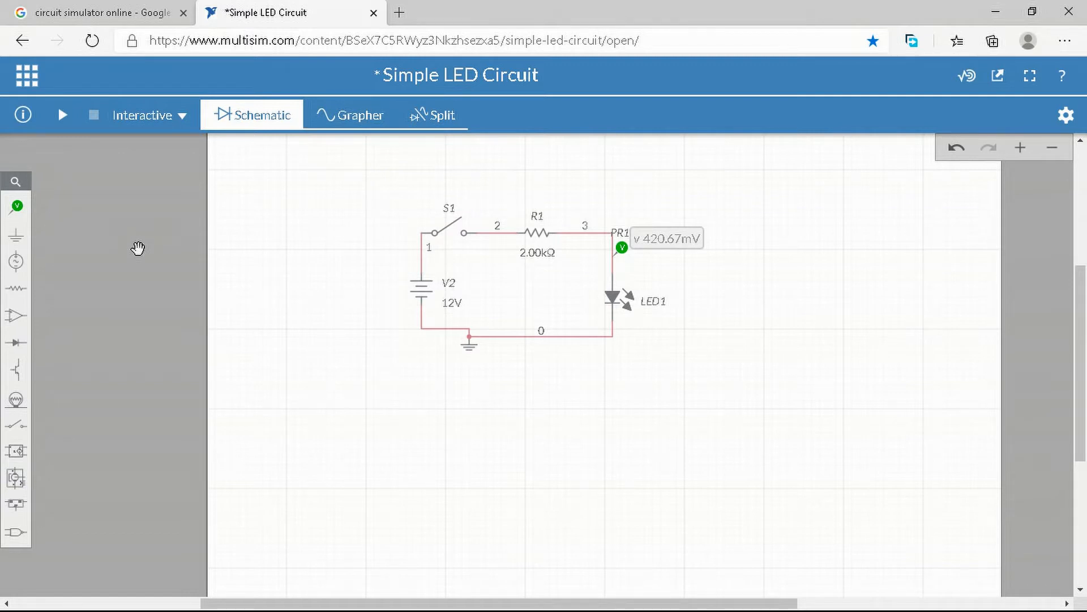
{"action": "left_click", "coordinate": [16, 234]}
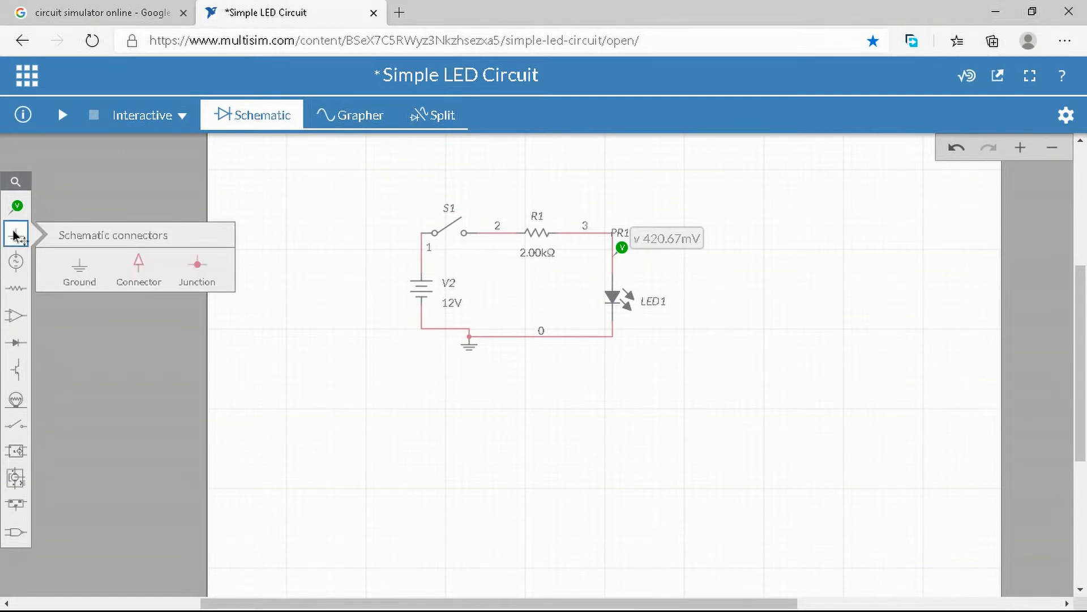
{"action": "left_click", "coordinate": [19, 267]}
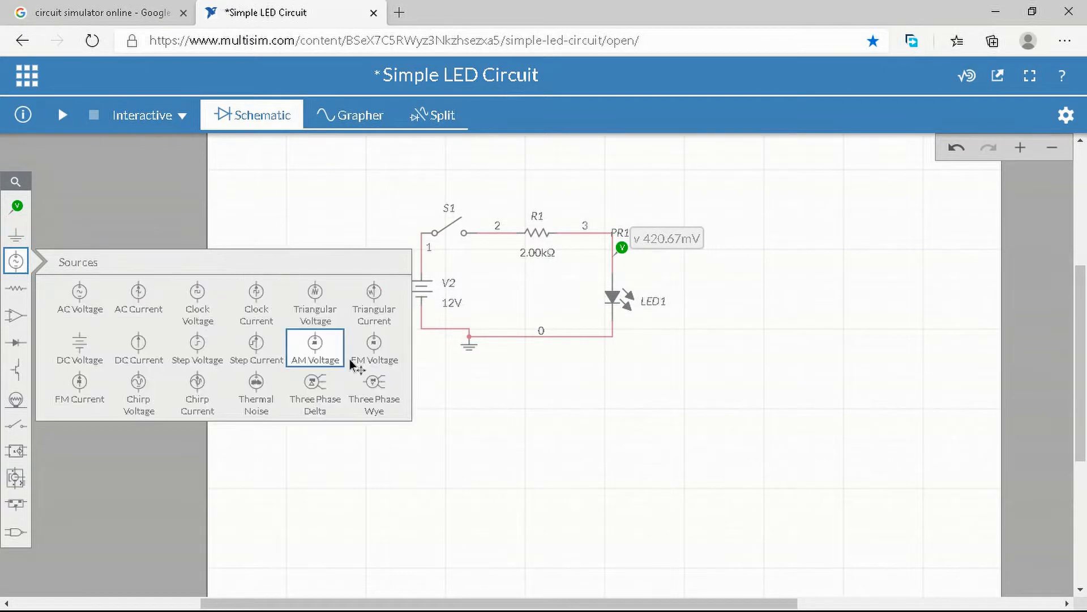
{"action": "left_click", "coordinate": [15, 288]}
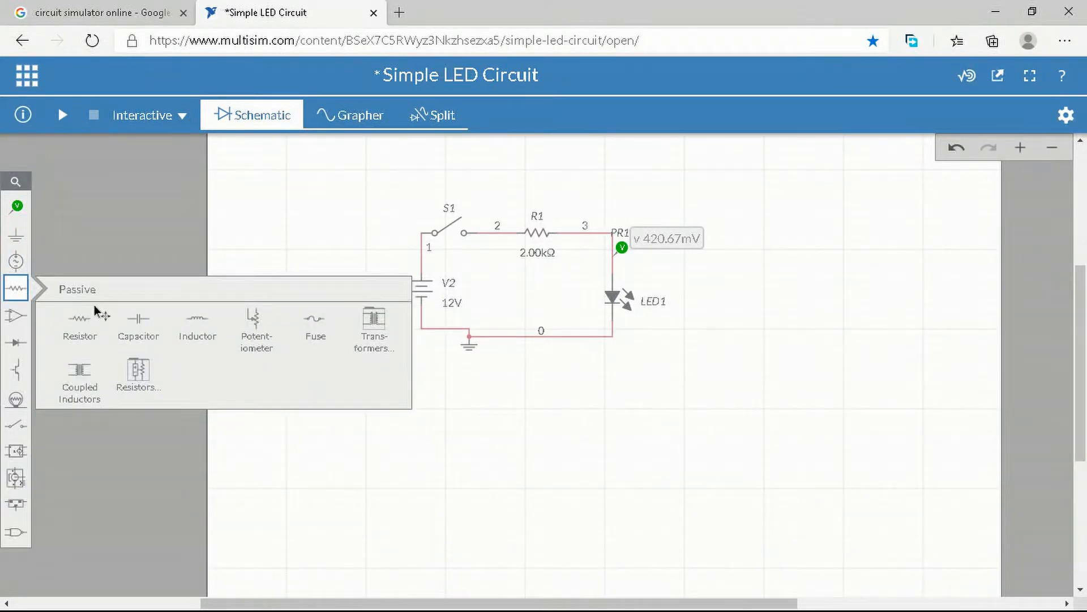
{"action": "left_click", "coordinate": [17, 320]}
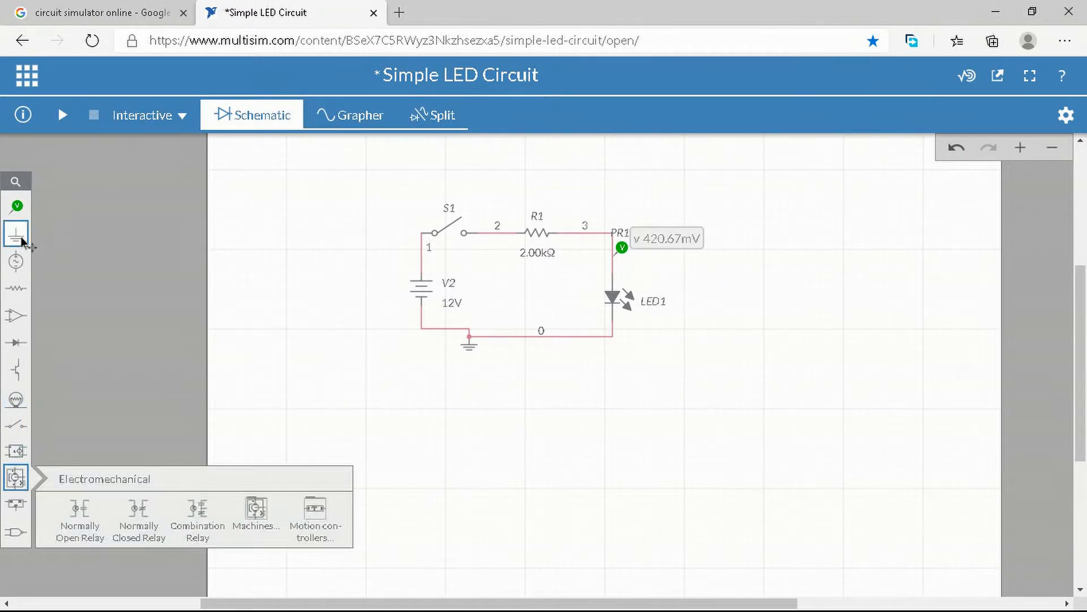
{"action": "mouse_move", "coordinate": [18, 208]}
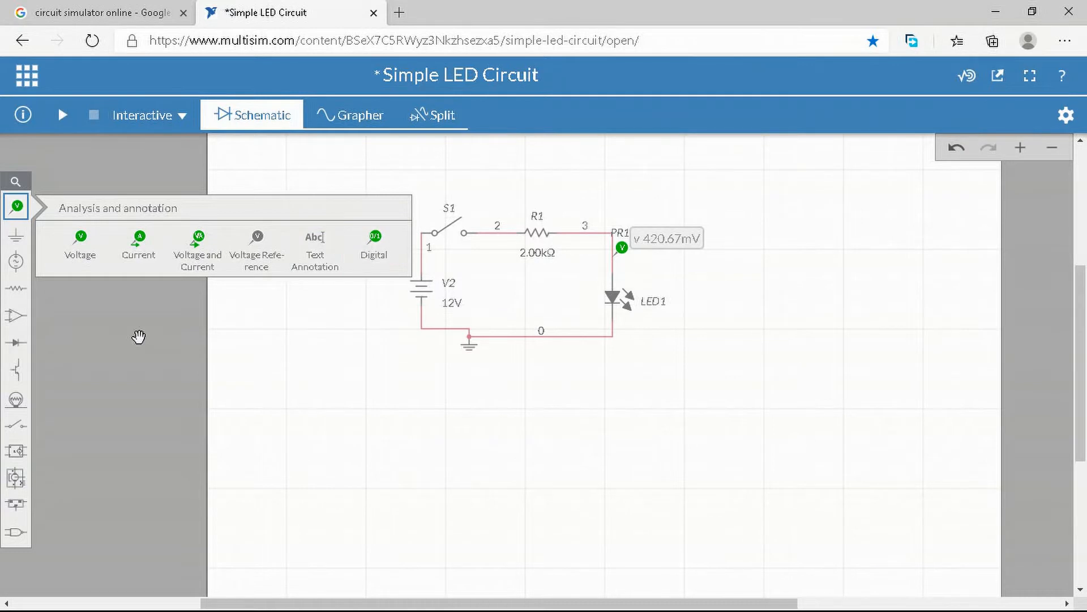
Step: Run the interactive simulation of the Simple LED Circuit, operate switch S1, and clear the selection
{"action": "left_click", "coordinate": [62, 116]}
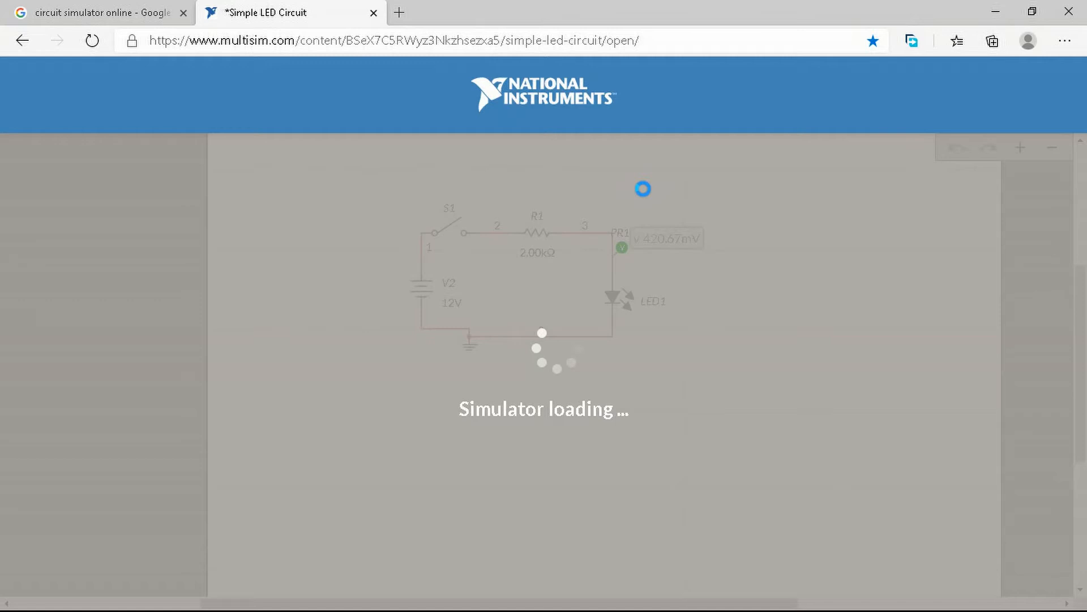
{"action": "left_click", "coordinate": [453, 231]}
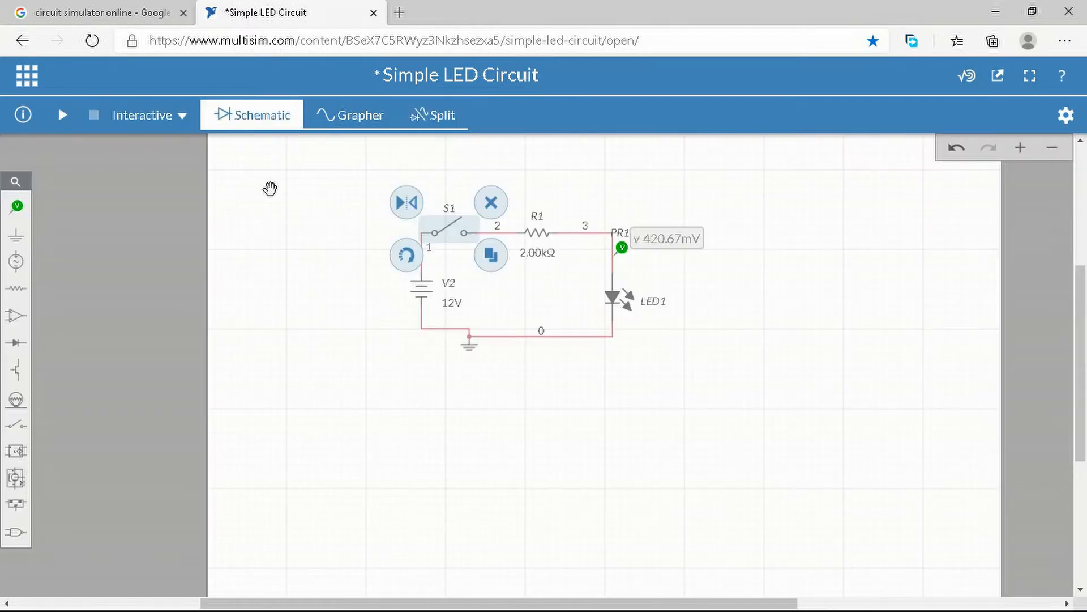
{"action": "left_click", "coordinate": [281, 182]}
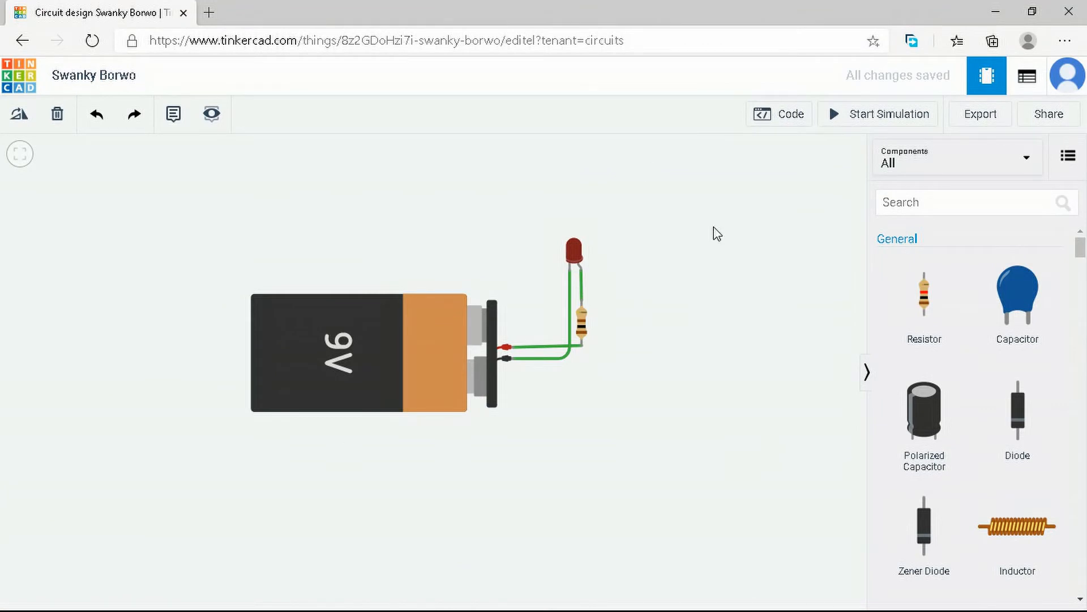
Step: In Tinkercad, simulate the 9V battery, resistor and LED circuit, inspect the LED, and stop the simulation
{"action": "left_click_drag", "start_coordinate": [674, 247], "coordinate": [713, 252]}
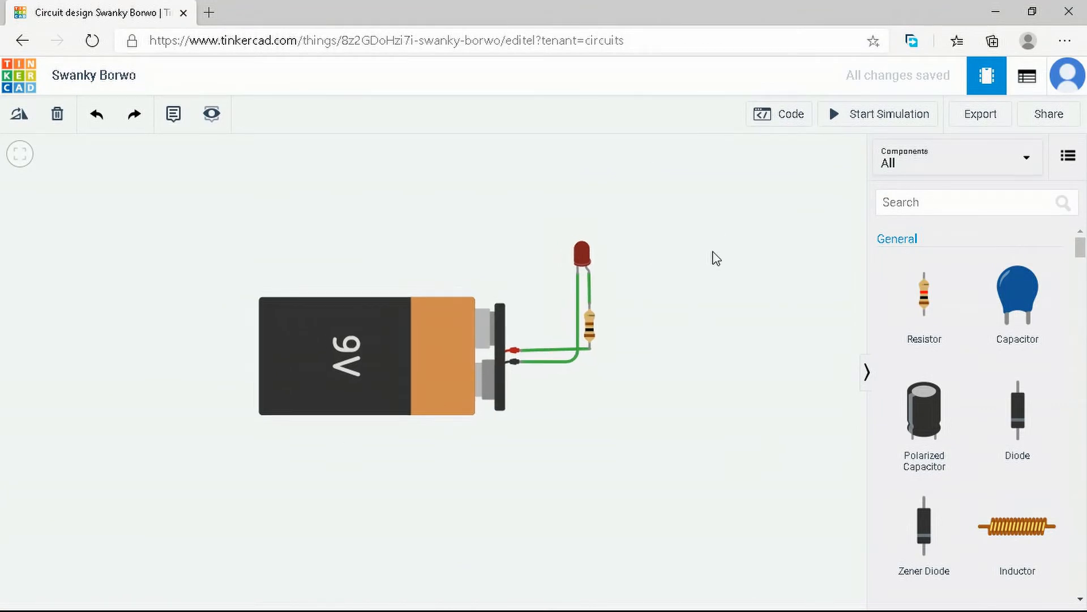
{"action": "left_click", "coordinate": [883, 119]}
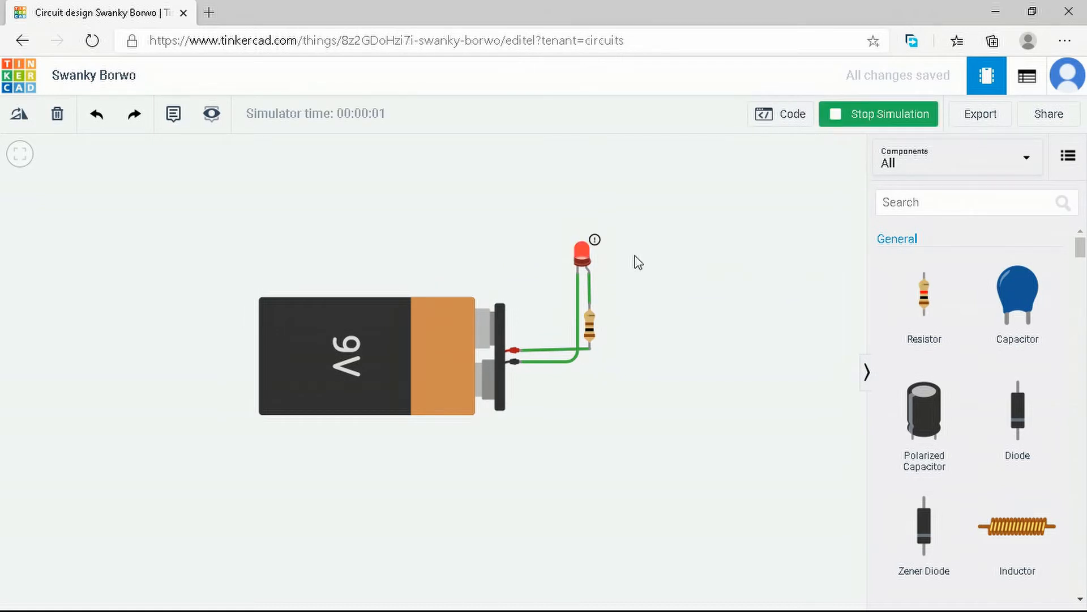
{"action": "mouse_move", "coordinate": [587, 258]}
{"action": "left_click", "coordinate": [841, 119]}
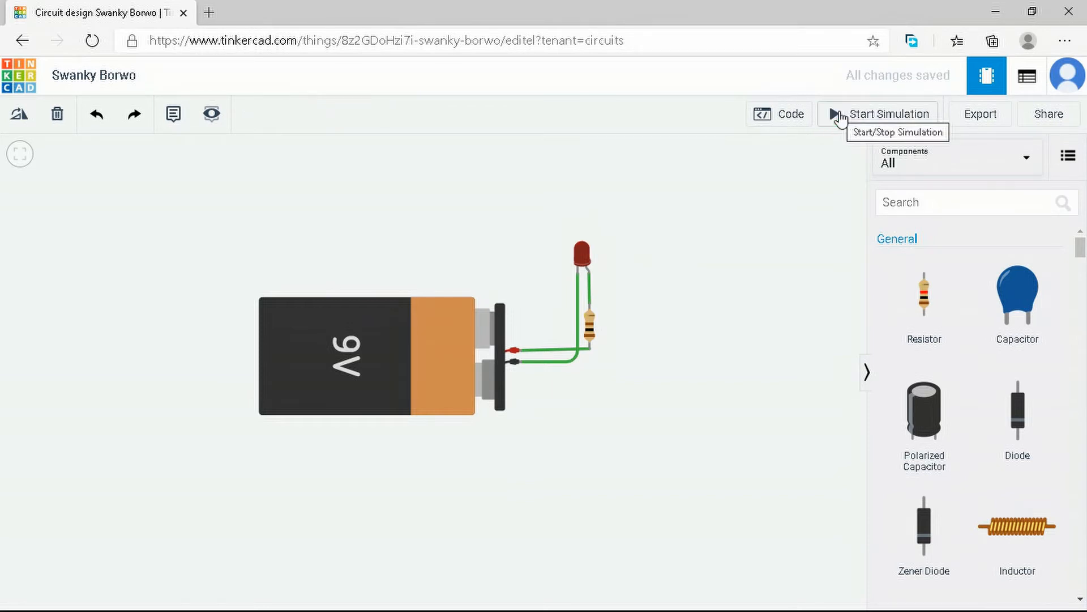
Step: Look through the full component library, from the general parts past the inputs to the LED, light bulb and NeoPixel outputs
{"action": "scroll", "coordinate": [953, 389], "scroll_direction": "down", "scroll_amount": 5}
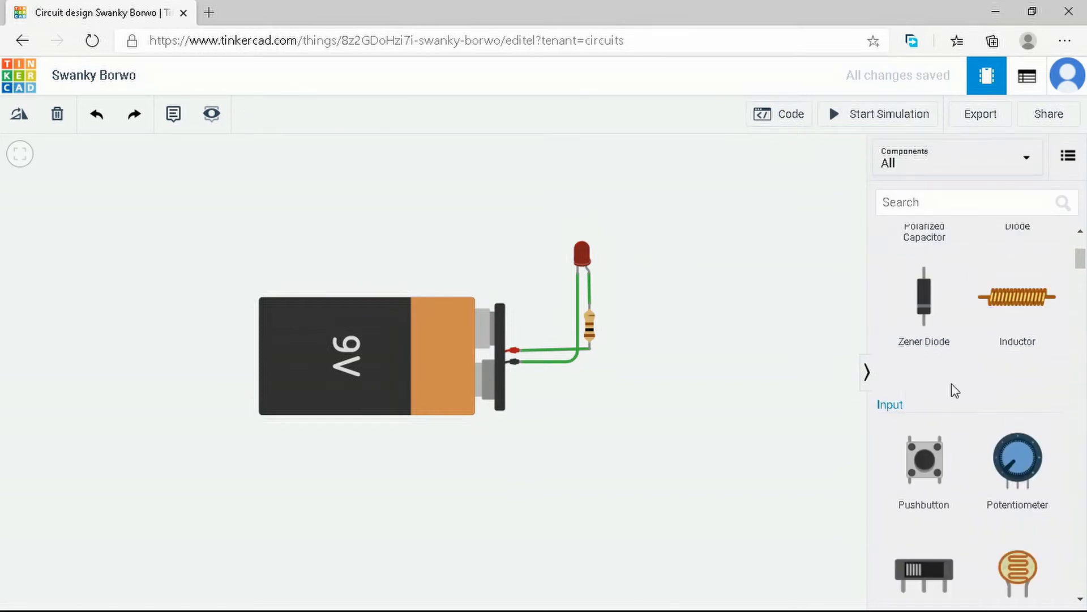
{"action": "scroll", "coordinate": [954, 389], "scroll_direction": "down", "scroll_amount": 15}
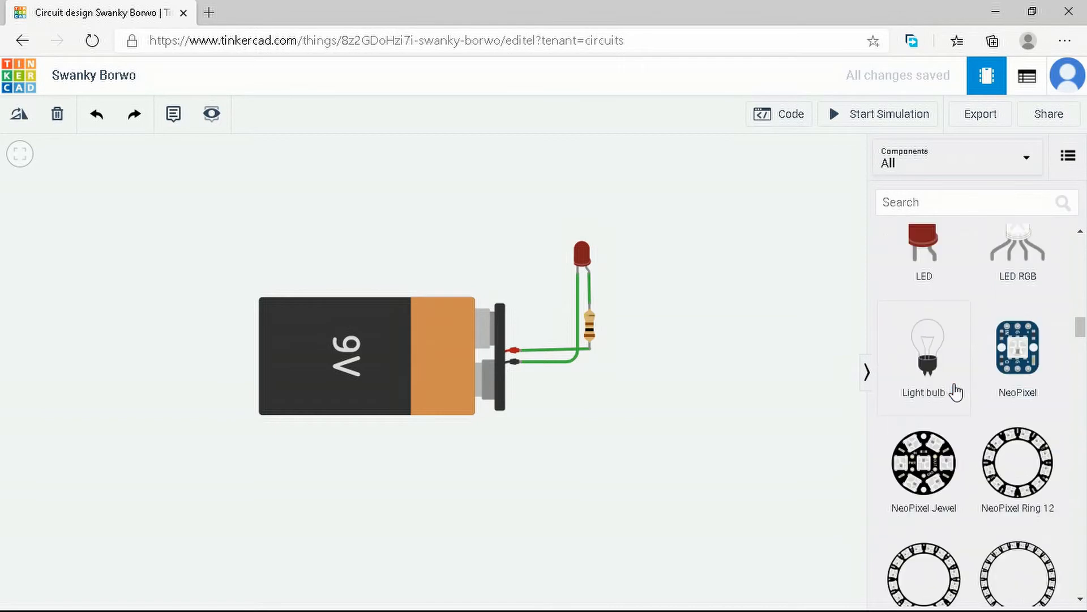
{"action": "left_click_drag", "start_coordinate": [1079, 378], "coordinate": [1076, 244]}
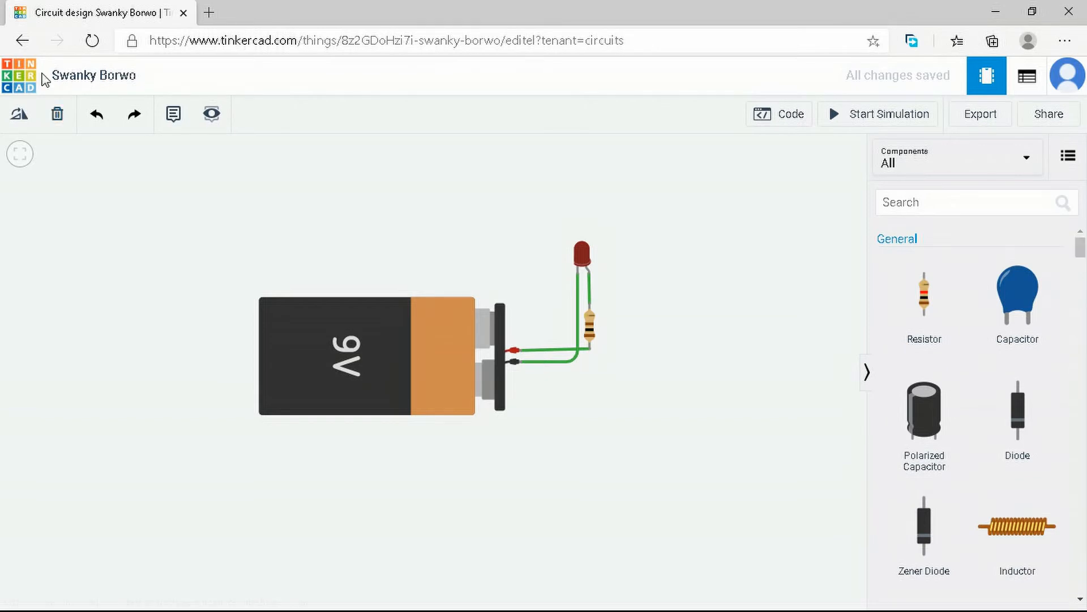
Step: Leave the battery LED design, open the Smooth Allis-Wluff Arduino circuit and show its text code beside the breadboard and Arduino
{"action": "left_click", "coordinate": [71, 81]}
{"action": "left_click", "coordinate": [17, 80]}
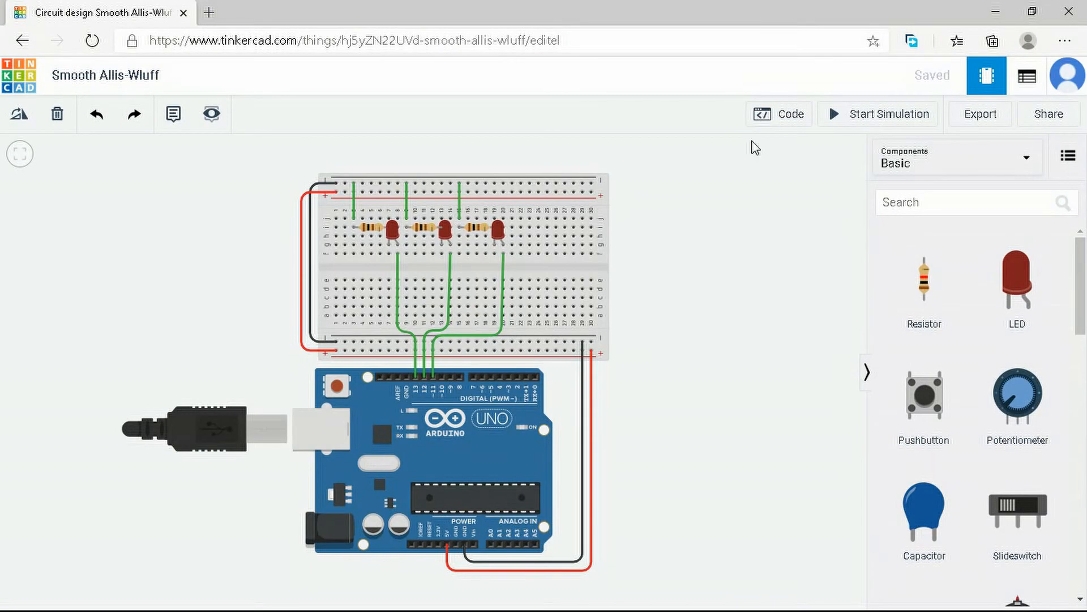
{"action": "left_click", "coordinate": [779, 113]}
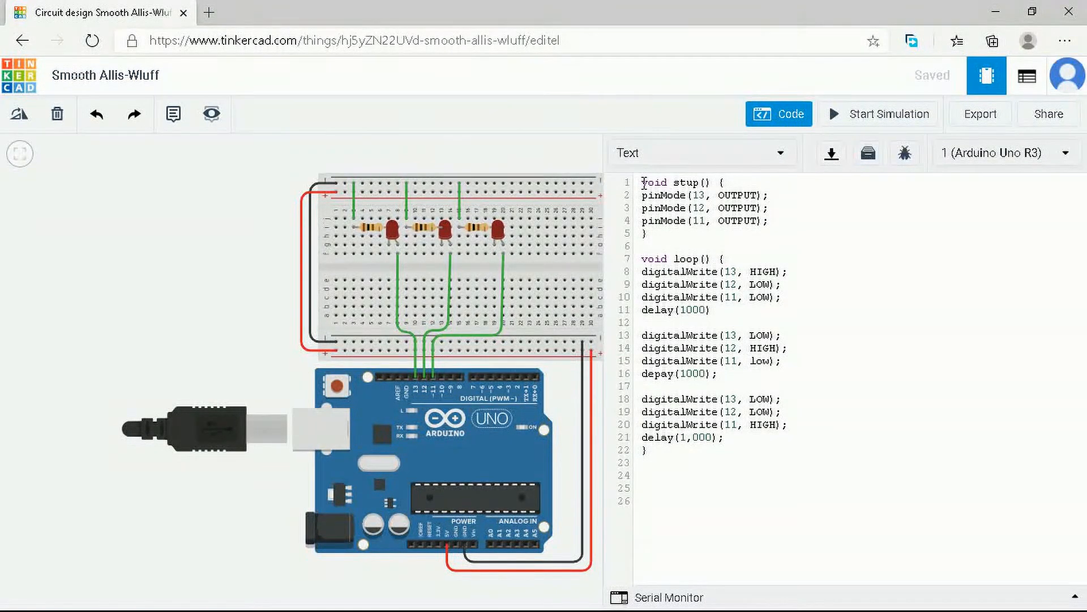
{"action": "left_click_drag", "start_coordinate": [644, 181], "coordinate": [780, 489]}
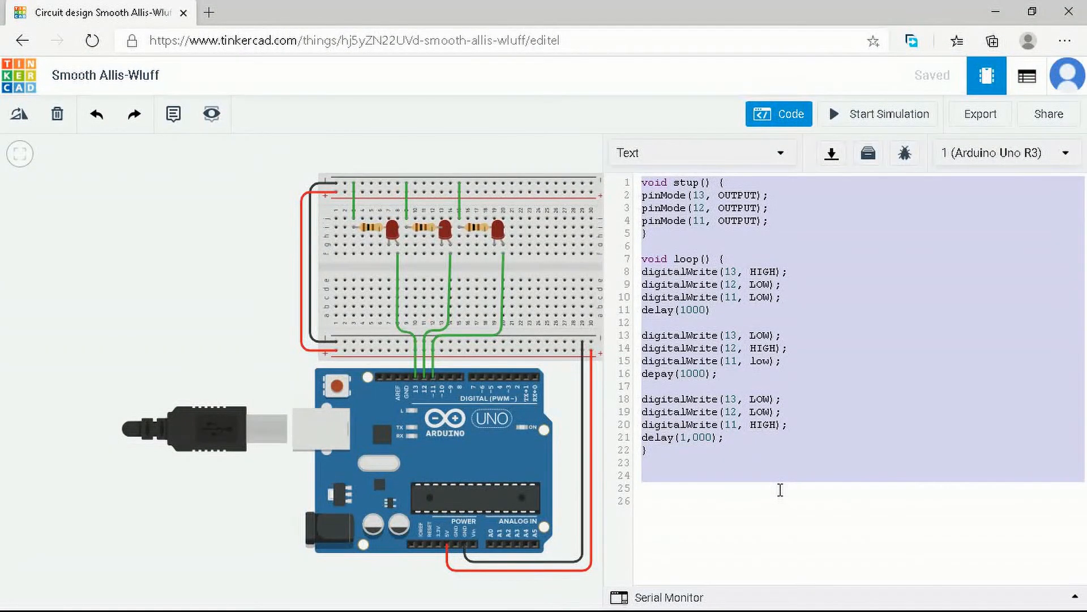
{"action": "left_click", "coordinate": [780, 491]}
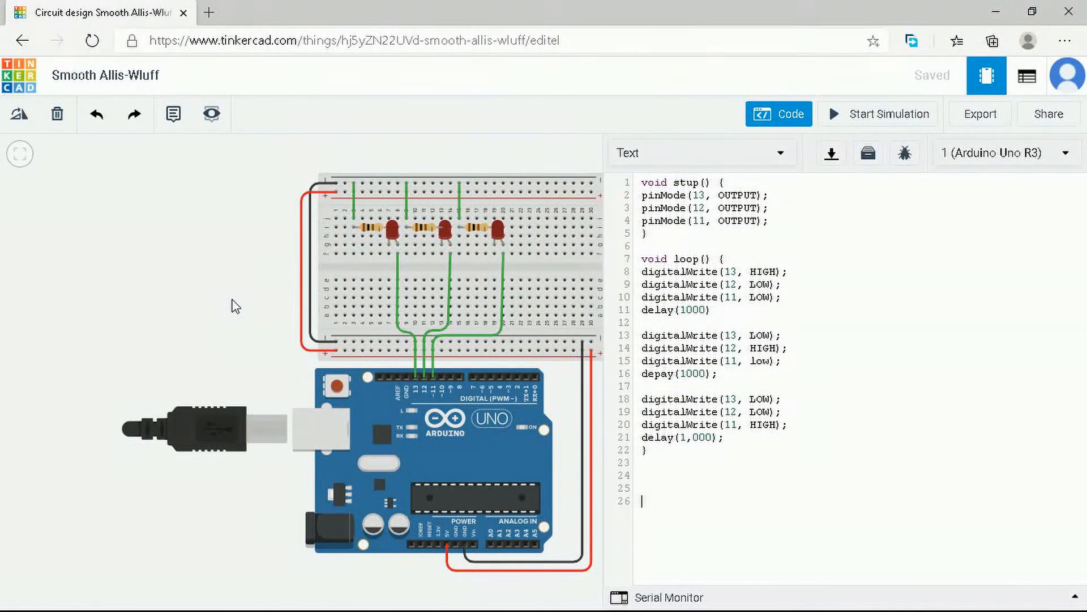
{"action": "left_click_drag", "start_coordinate": [267, 307], "coordinate": [184, 301]}
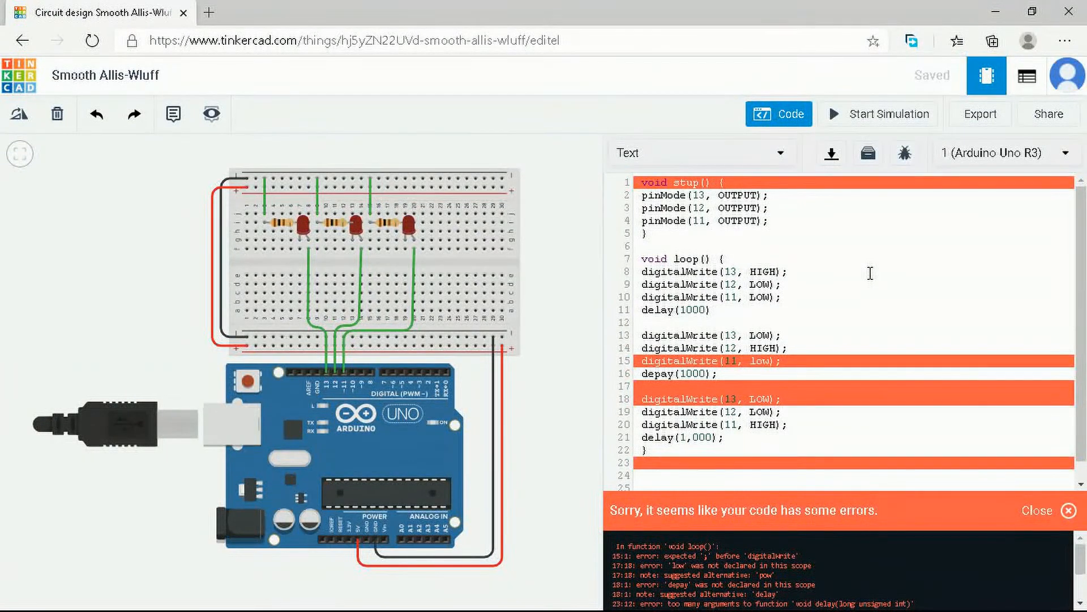
Step: Correct the misspelled function name on line 1 of the Arduino code to setup
{"action": "left_click_drag", "start_coordinate": [686, 360], "coordinate": [889, 376]}
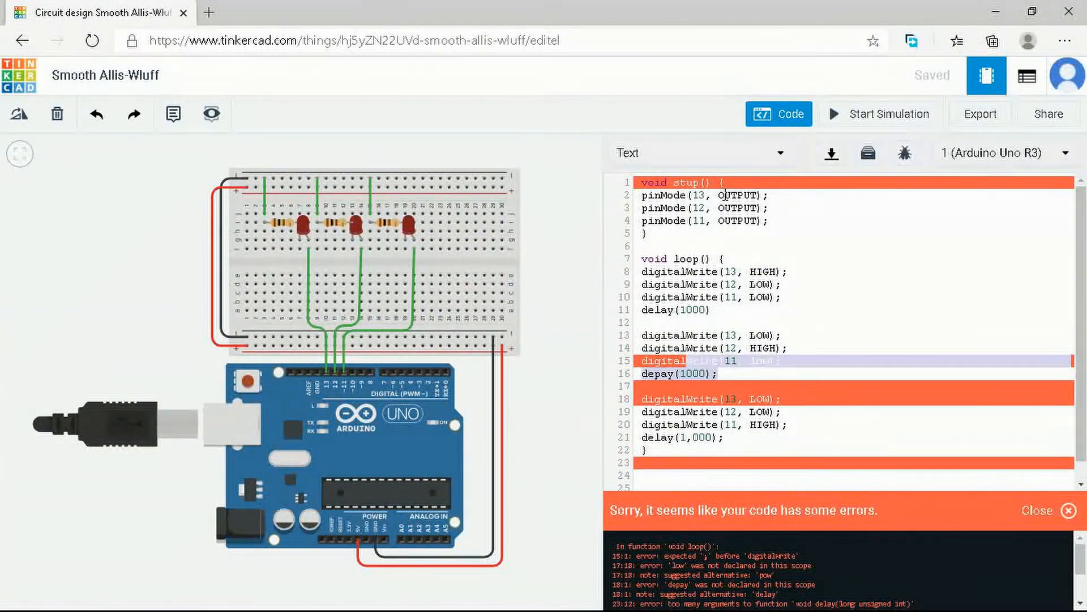
{"action": "left_click", "coordinate": [681, 183]}
{"action": "type", "text": "e"}
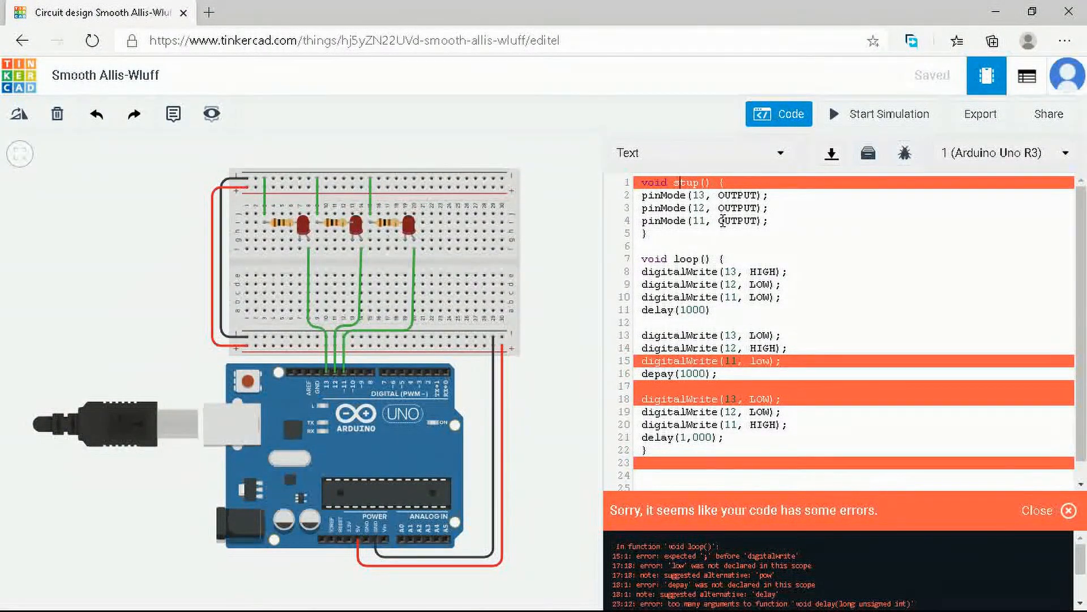
Step: Add the missing semicolon after delay(1000) on line 11 of the loop function
{"action": "key", "text": "Down"}
{"action": "key", "text": "Down"}
{"action": "key", "text": "Down"}
{"action": "key", "text": "Down"}
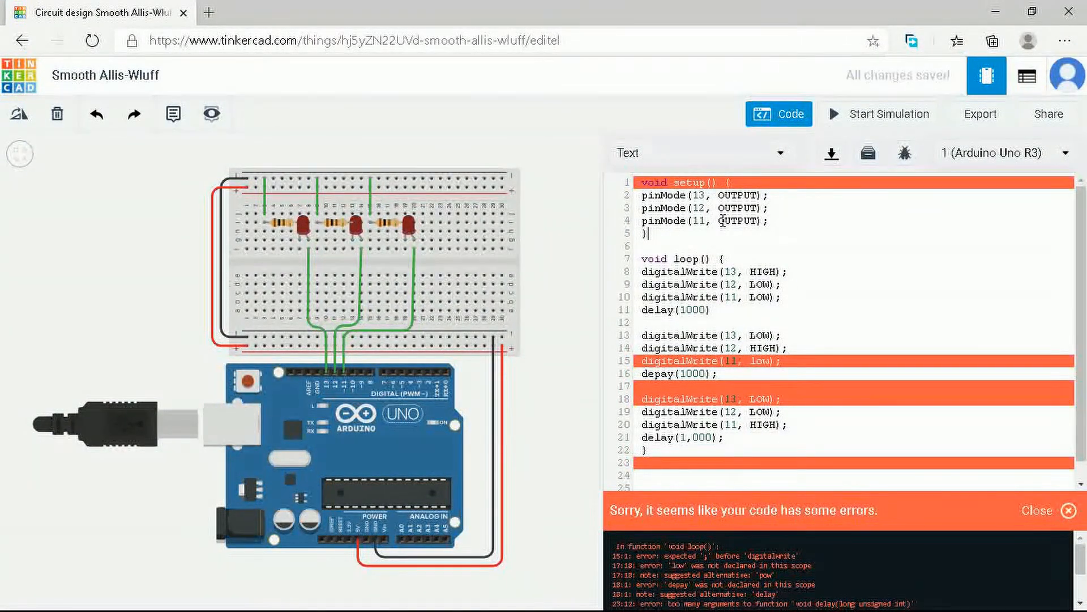
{"action": "key", "text": "Right"}
{"action": "key", "text": "Right"}
{"action": "key", "text": "Right"}
{"action": "key", "text": "Right"}
{"action": "key", "text": "Right"}
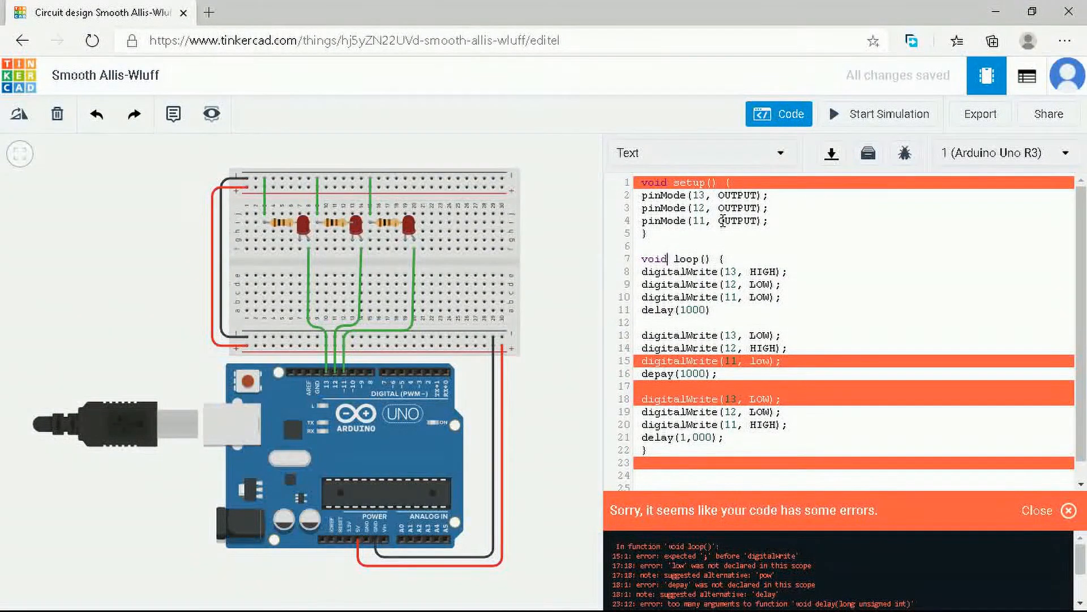
{"action": "key", "text": "Down"}
{"action": "key", "text": "Down"}
{"action": "key", "text": "Down"}
{"action": "key", "text": "Right"}
{"action": "key", "text": "Right"}
{"action": "key", "text": "Down"}
{"action": "key", "text": "Down"}
{"action": "key", "text": "Down"}
{"action": "key", "text": "Home"}
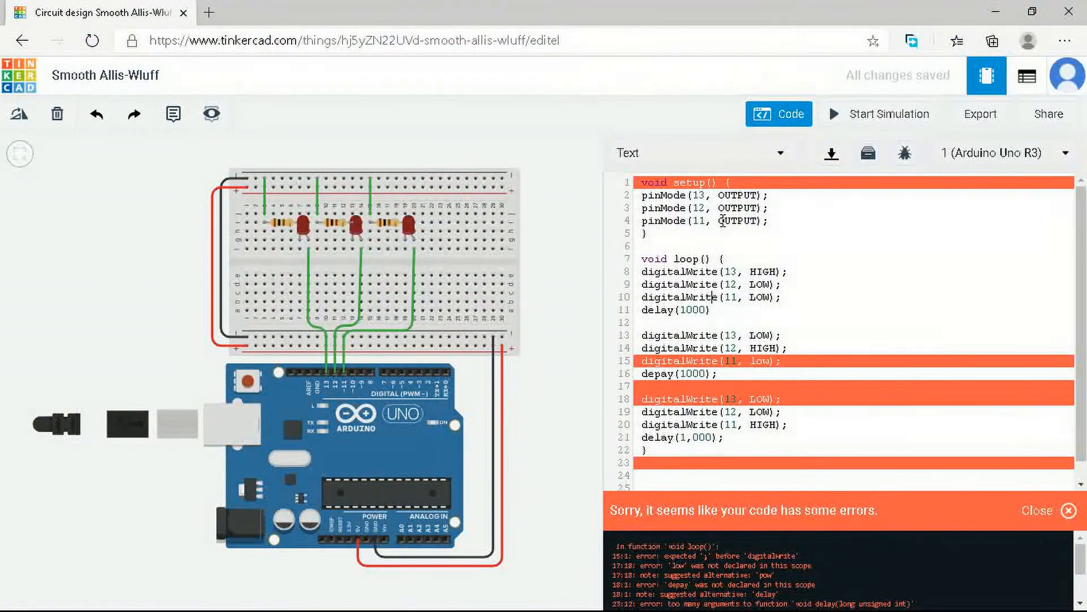
{"action": "key", "text": "Up"}
{"action": "key", "text": "Up"}
{"action": "key", "text": "End"}
{"action": "type", "text": ";"}
Step: Correct line 15 to use LOW and lines 16 and 21 to read delay(1000); and run and stop the circuit simulation
{"action": "key", "text": "Down"}
{"action": "key", "text": "Down"}
{"action": "key", "text": "Down"}
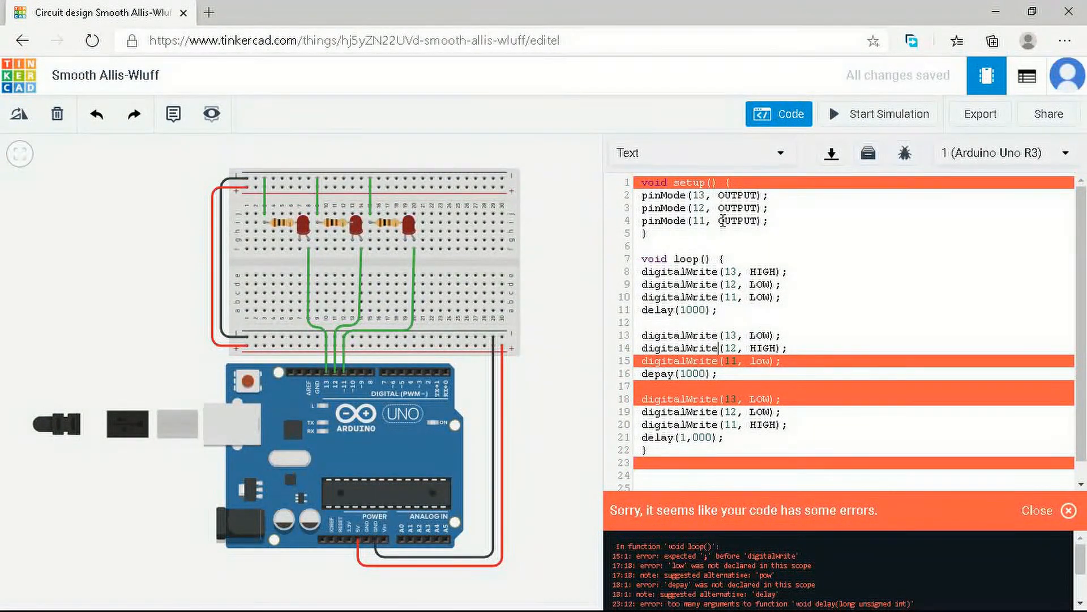
{"action": "key", "text": "Down"}
{"action": "key", "text": "Right"}
{"action": "key", "text": "Right"}
{"action": "key", "text": "Right"}
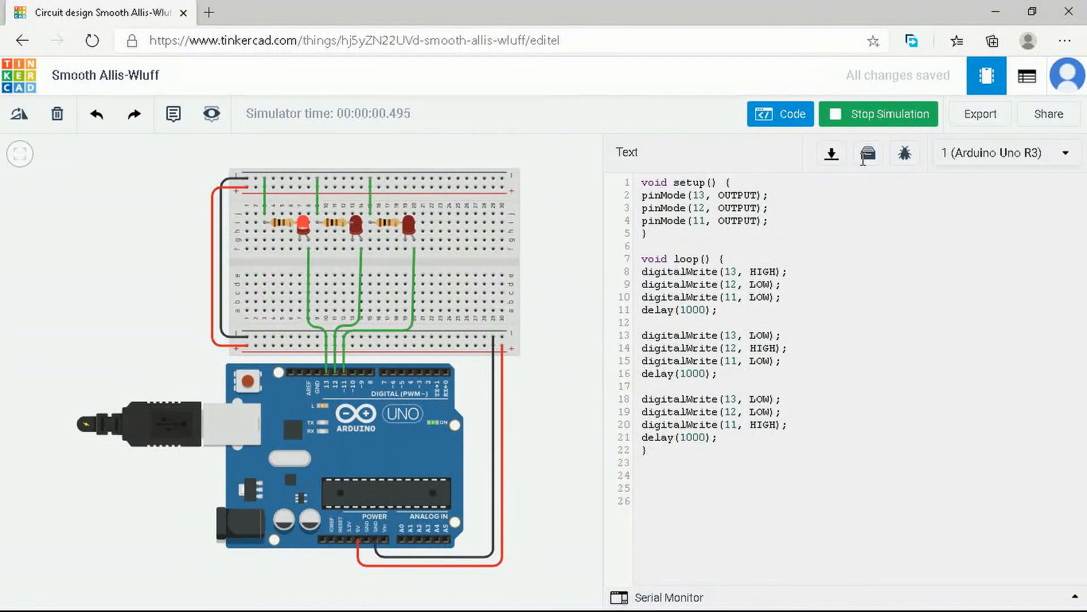
{"action": "left_click", "coordinate": [888, 121]}
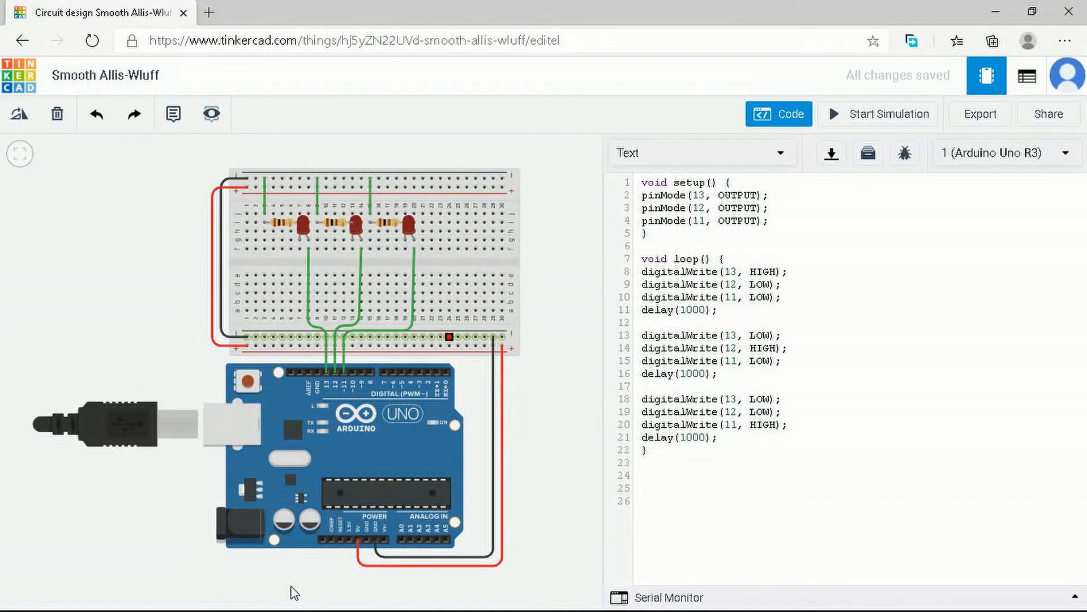